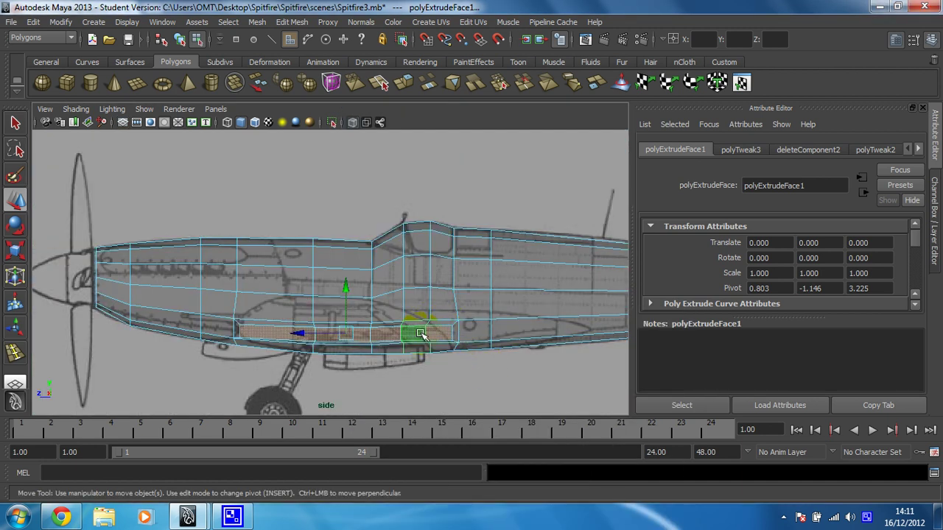
Clear the wing-root face selection and switch the fuselage mesh to vertex editing in the side view
{"action": "right_click_drag", "start_coordinate": [421, 334], "coordinate": [361, 269]}
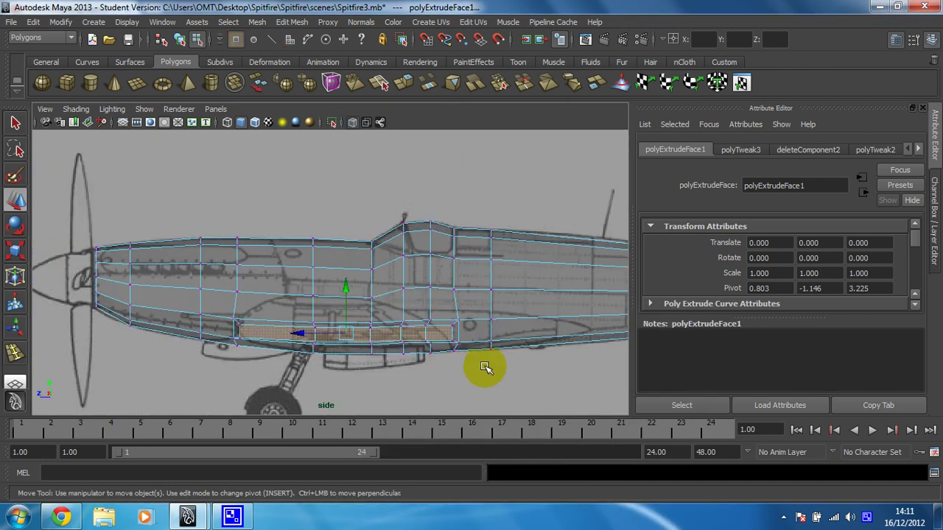
{"action": "right_click", "coordinate": [424, 341]}
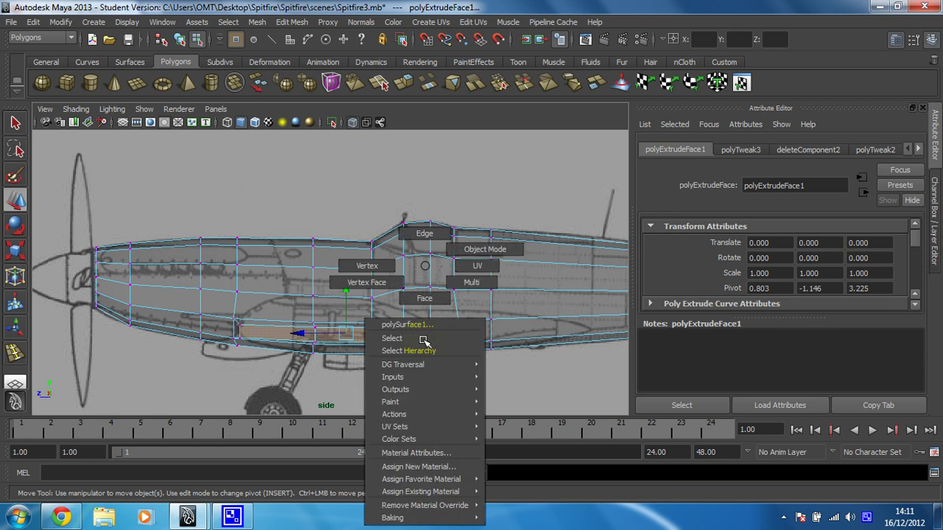
{"action": "left_click", "coordinate": [424, 298]}
{"action": "left_click", "coordinate": [426, 316]}
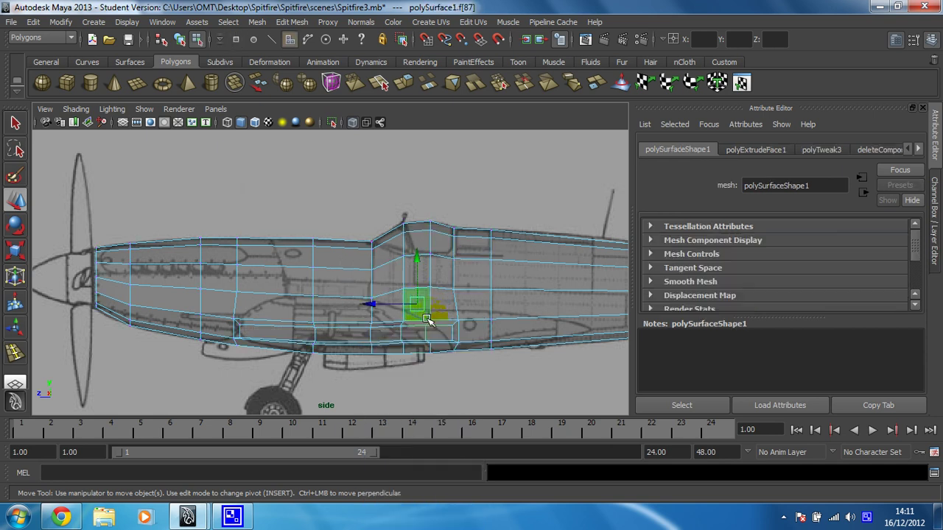
{"action": "left_click", "coordinate": [459, 375]}
{"action": "right_click", "coordinate": [417, 334]}
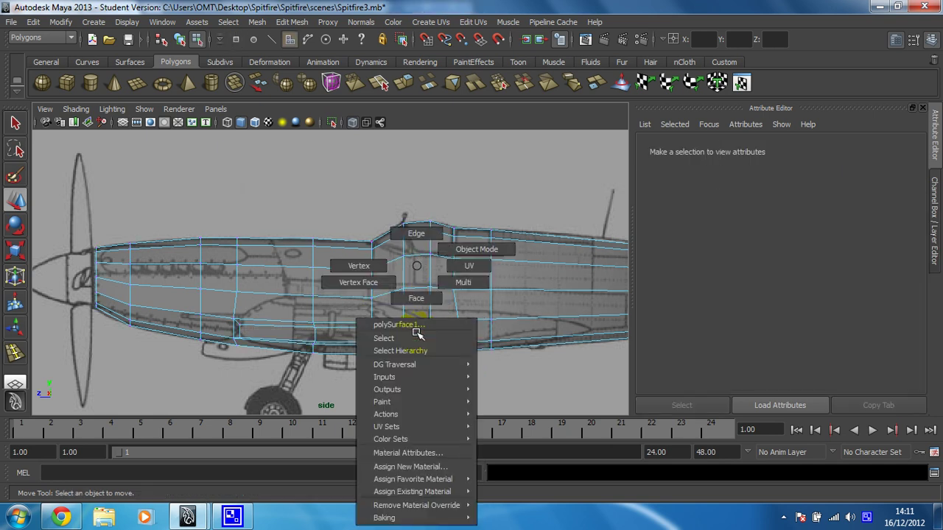
{"action": "left_click", "coordinate": [359, 266]}
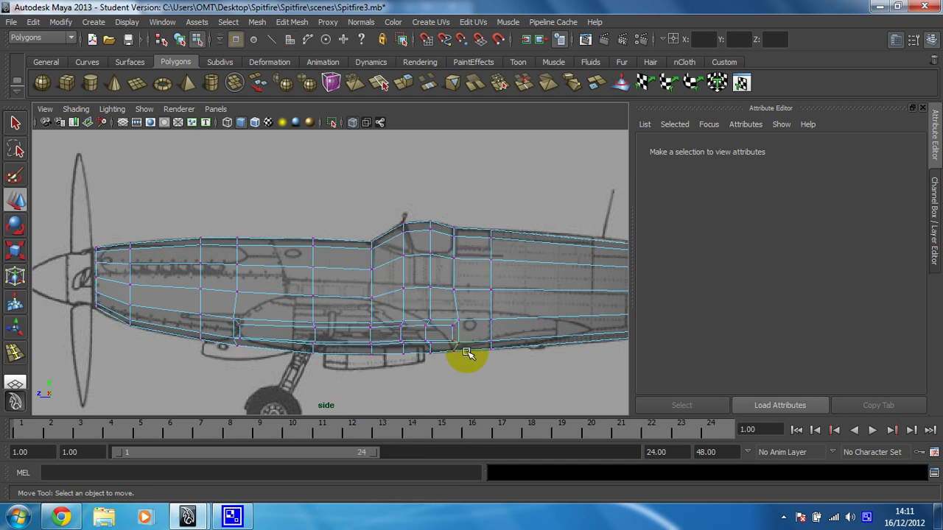
Raise the lower rear corner vertex of the extruded wing-root strip to about Y -1.24
{"action": "mouse_move", "coordinate": [466, 353]}
{"action": "left_mouse_down"}
{"action": "mouse_move", "coordinate": [452, 338]}
{"action": "mouse_move", "coordinate": [454, 274]}
{"action": "mouse_move", "coordinate": [457, 355]}
{"action": "left_mouse_up"}
{"action": "left_click", "coordinate": [452, 328]}
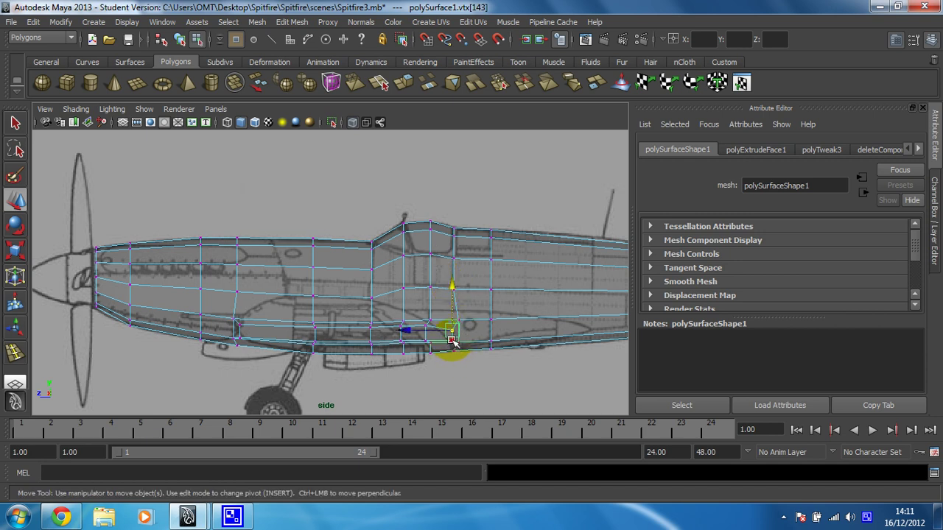
{"action": "left_click", "coordinate": [451, 341]}
{"action": "left_click_drag", "start_coordinate": [453, 295], "coordinate": [451, 289]}
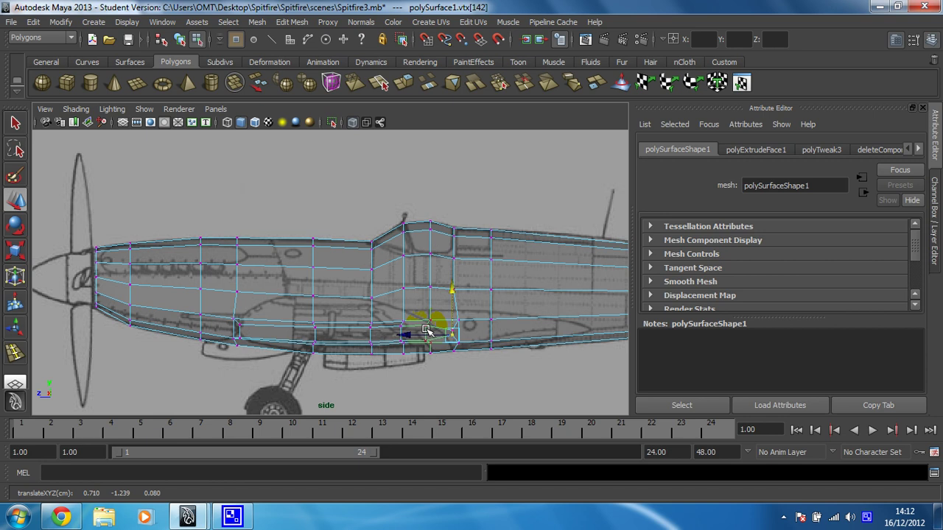
Move the strip's upper vertex in the second column from the rear to about Y -1.02, undoing the stray fuselage vertex move below it
{"action": "left_click", "coordinate": [426, 326]}
{"action": "left_click", "coordinate": [430, 285]}
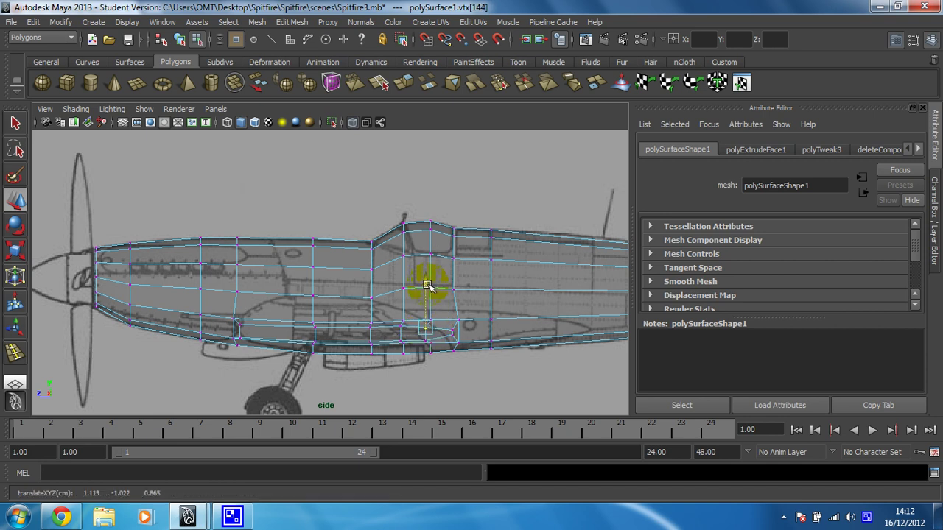
{"action": "left_click", "coordinate": [424, 296]}
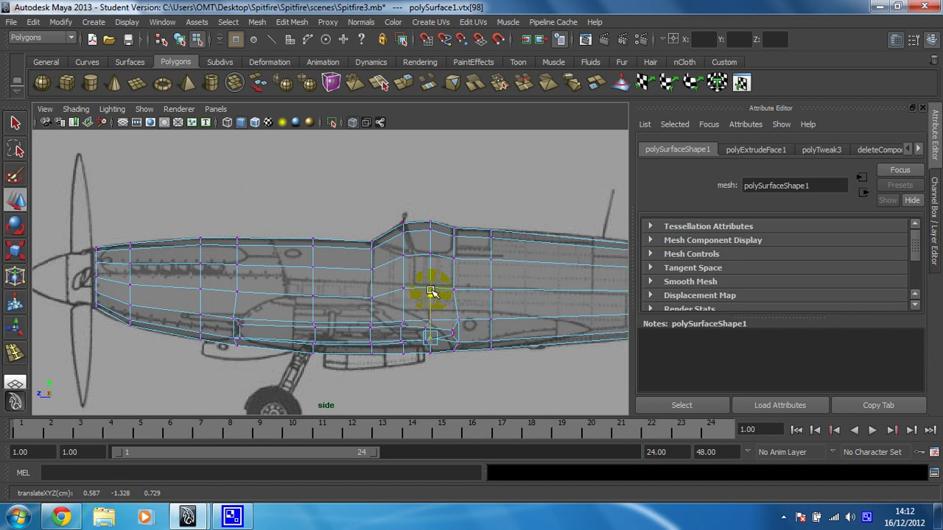
{"action": "key", "text": "ctrl+z"}
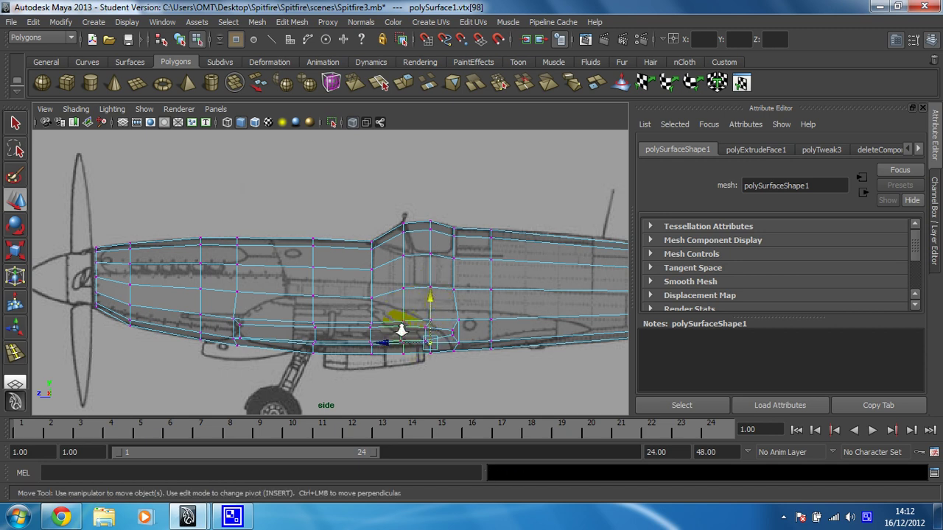
Raise the lower vertex in the second column from the rear of the wing-root strip
{"action": "right_click_drag", "start_coordinate": [400, 330], "coordinate": [546, 338], "text": "alt"}
{"action": "middle_click_drag", "start_coordinate": [434, 333], "coordinate": [437, 339], "text": "alt"}
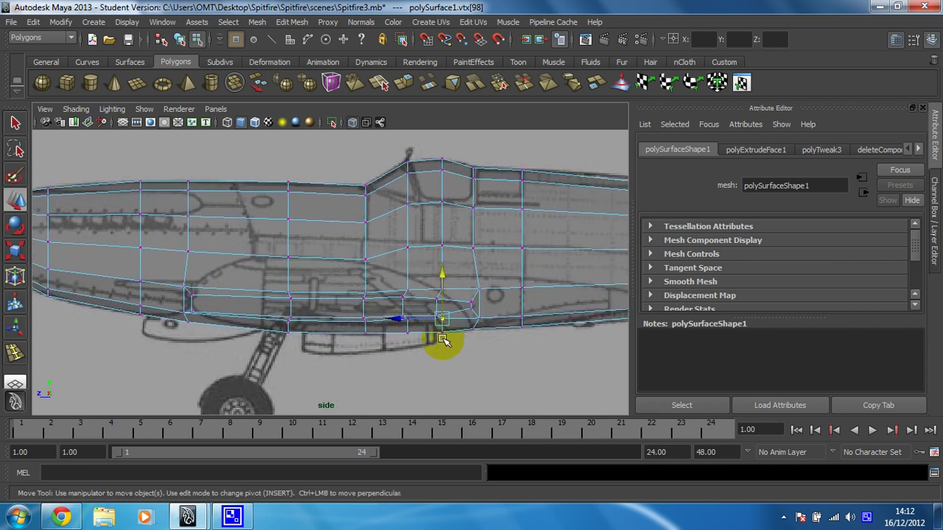
{"action": "left_click", "coordinate": [434, 324]}
{"action": "mouse_move", "coordinate": [435, 315]}
{"action": "left_mouse_down"}
{"action": "mouse_move", "coordinate": [438, 266]}
{"action": "mouse_move", "coordinate": [400, 270]}
{"action": "mouse_move", "coordinate": [404, 292]}
{"action": "mouse_move", "coordinate": [408, 268]}
{"action": "left_mouse_up"}
Move the strip's third-column vertices from the rear vertically, the lower to about Y -1.30 and the upper to about Y -1.03
{"action": "left_click", "coordinate": [403, 316]}
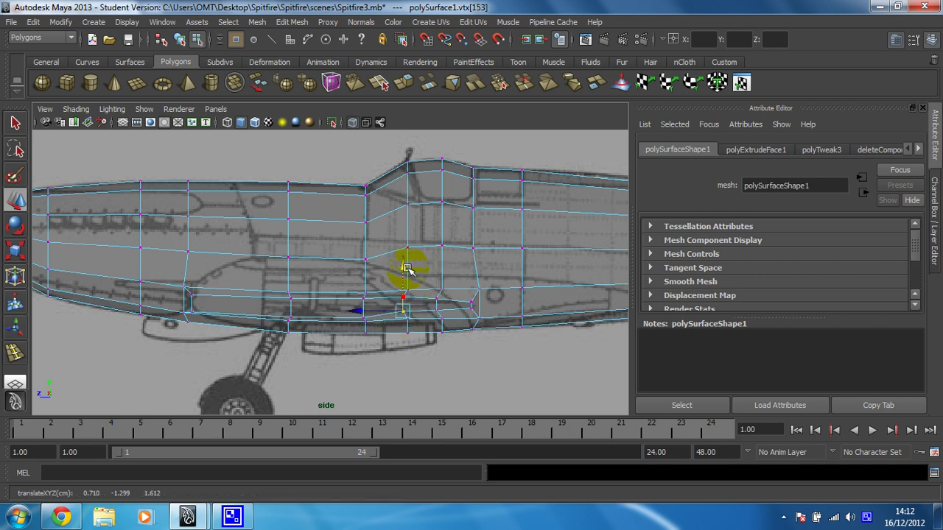
{"action": "left_click", "coordinate": [437, 299]}
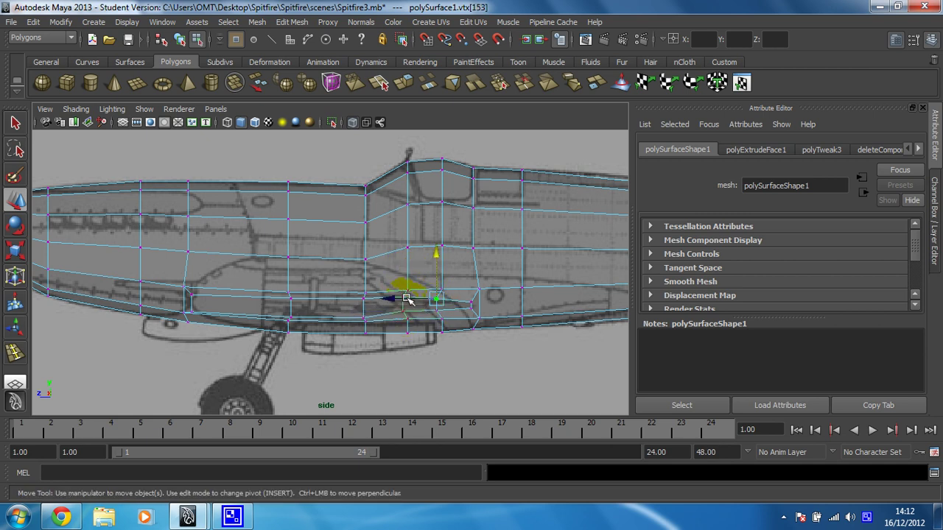
{"action": "left_click", "coordinate": [364, 299]}
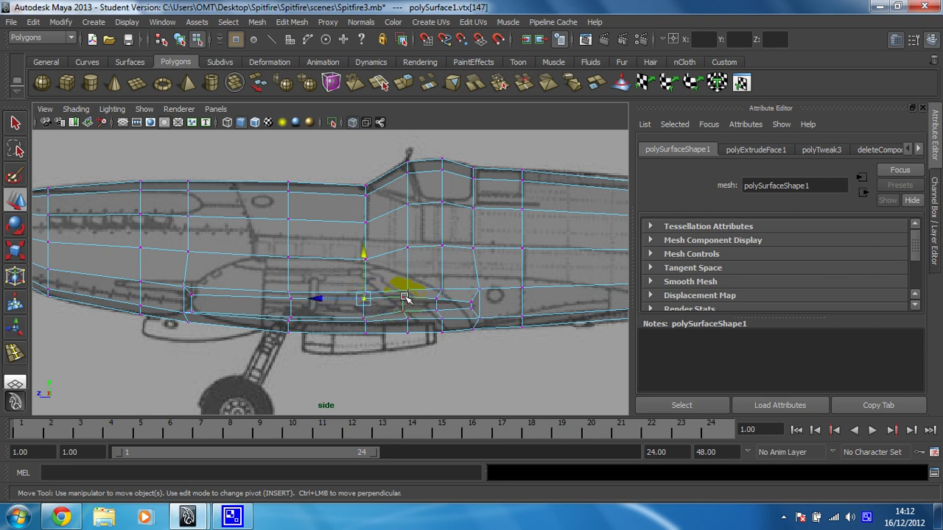
{"action": "left_click_drag", "start_coordinate": [404, 298], "coordinate": [407, 257]}
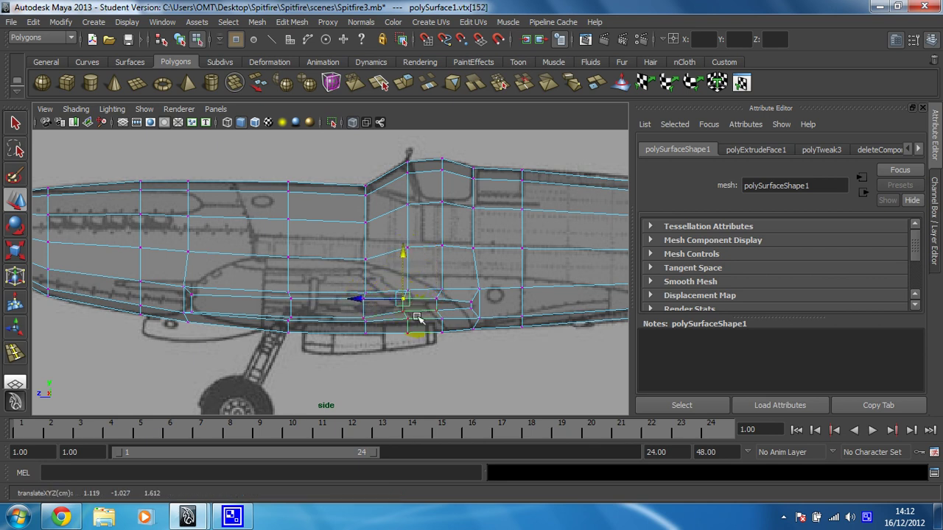
Raise the lower strip vertices in the fourth and fifth columns from the rear, and set the fifth column's upper vertex to about Y -1.04
{"action": "left_click", "coordinate": [364, 318]}
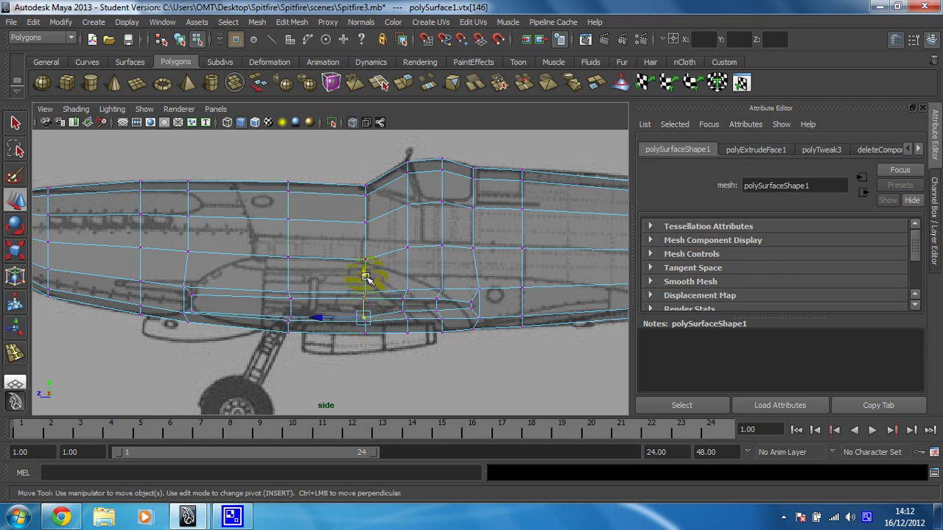
{"action": "left_click_drag", "start_coordinate": [366, 279], "coordinate": [366, 277]}
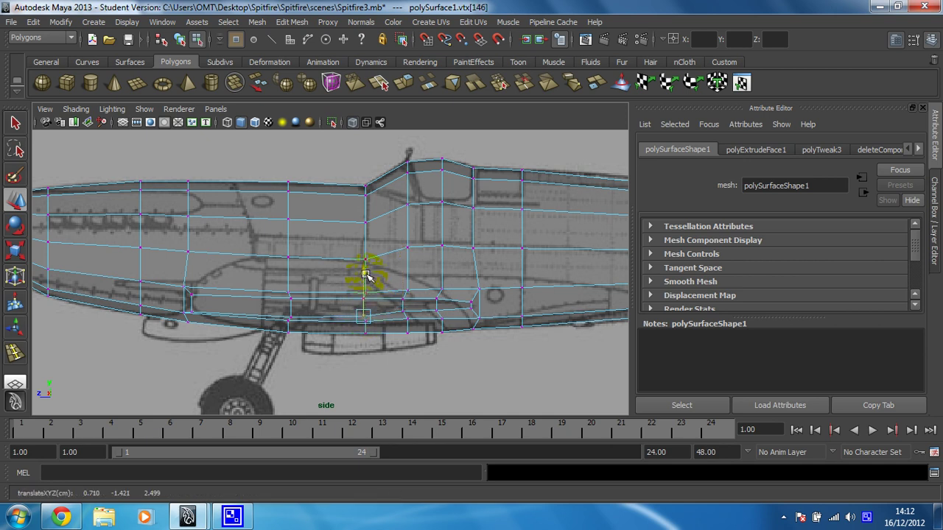
{"action": "left_click", "coordinate": [294, 319]}
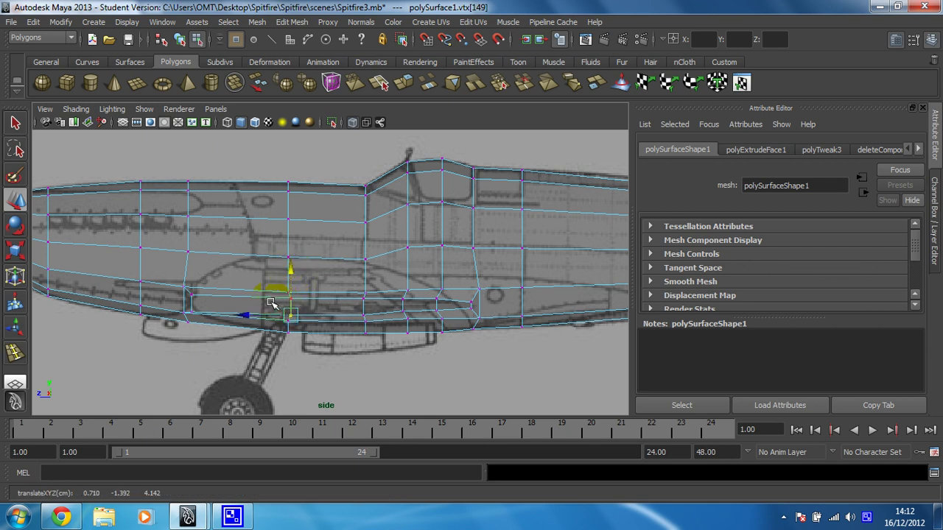
{"action": "left_click", "coordinate": [191, 295]}
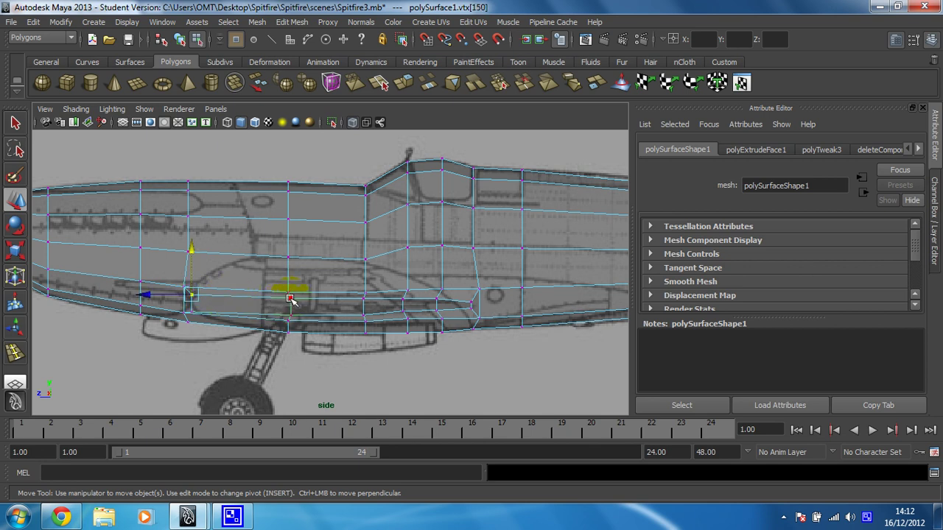
{"action": "left_click", "coordinate": [290, 299]}
{"action": "left_click_drag", "start_coordinate": [290, 250], "coordinate": [289, 255]}
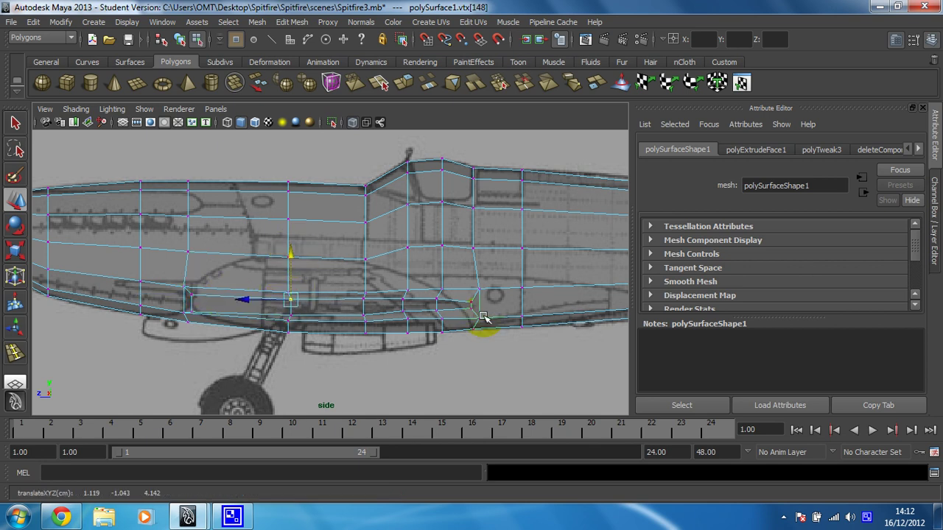
Raise the strip's lower rear corner vertex further, to about Y -1.21
{"action": "left_click", "coordinate": [473, 309]}
{"action": "left_click_drag", "start_coordinate": [473, 308], "coordinate": [471, 265]}
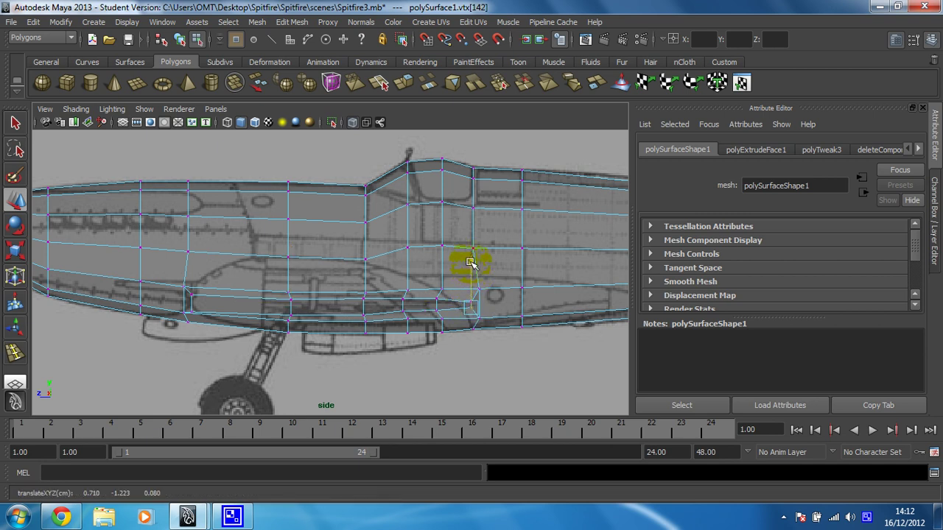
{"action": "key", "text": "ctrl+z"}
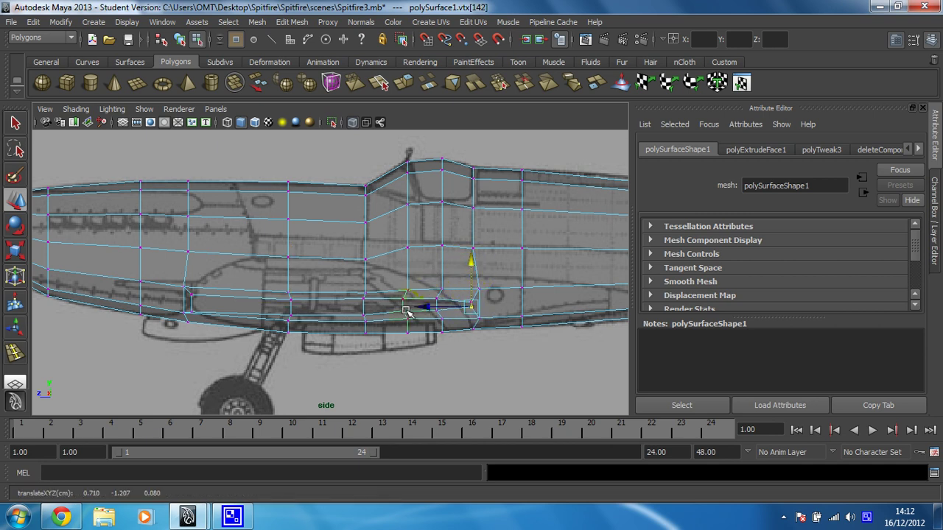
Fine-tune the second column from the rear, nudging its lower vertex up and setting its upper vertex to about Y -1.07
{"action": "left_click", "coordinate": [435, 311]}
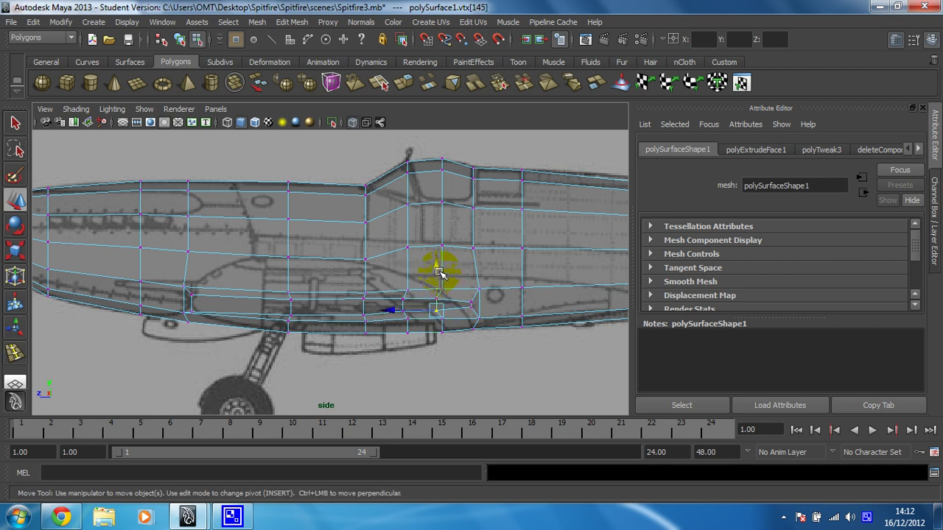
{"action": "left_click", "coordinate": [439, 271]}
{"action": "left_click", "coordinate": [435, 311]}
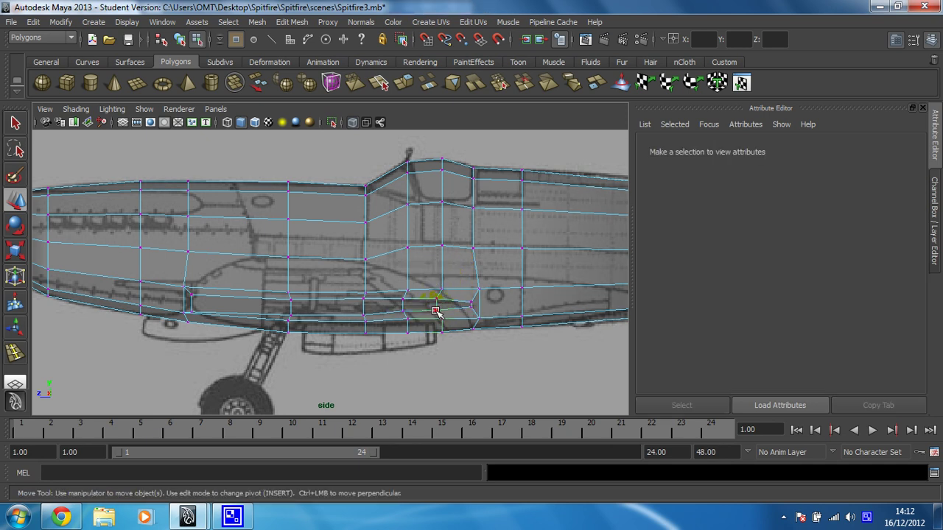
{"action": "left_click_drag", "start_coordinate": [433, 277], "coordinate": [436, 270]}
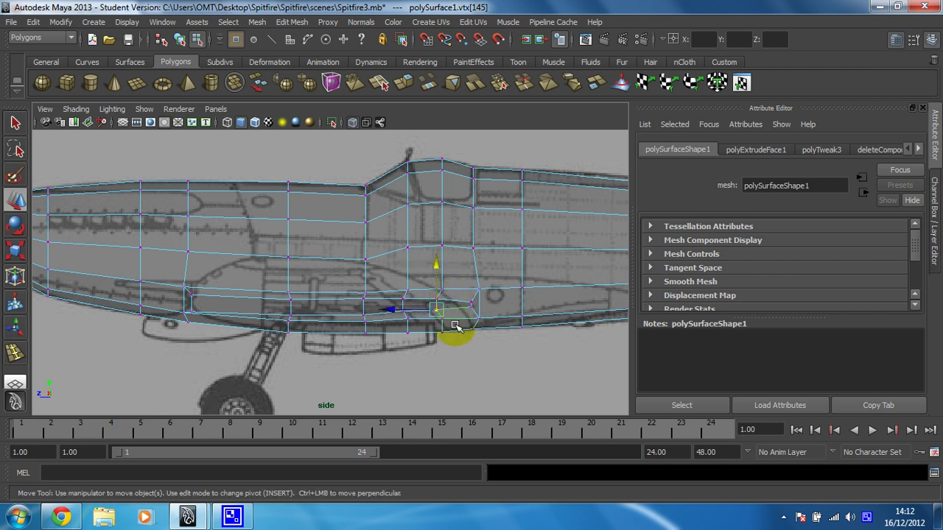
{"action": "left_click", "coordinate": [442, 304]}
{"action": "left_click_drag", "start_coordinate": [436, 298], "coordinate": [436, 256]}
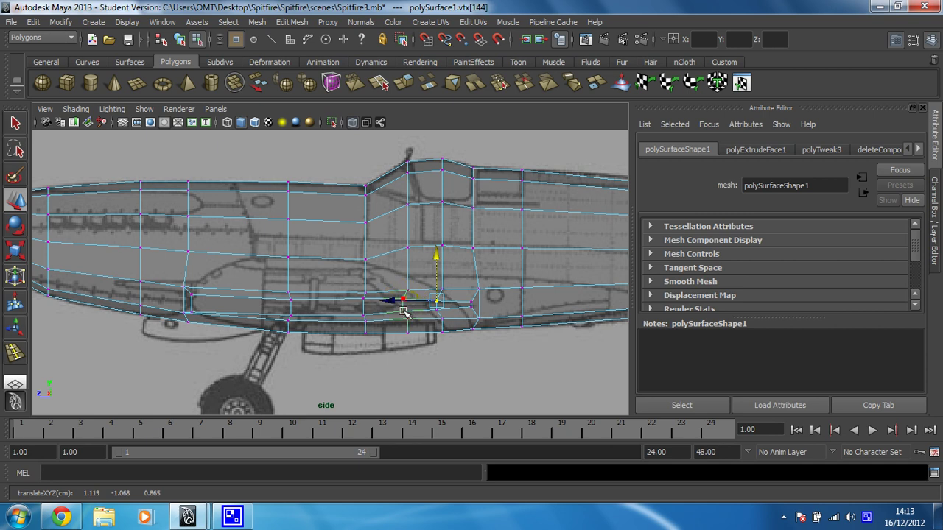
Raise the lower strip vertices in the fourth and fifth columns from the rear to about Y -1.33 and -1.35
{"action": "left_click", "coordinate": [364, 310]}
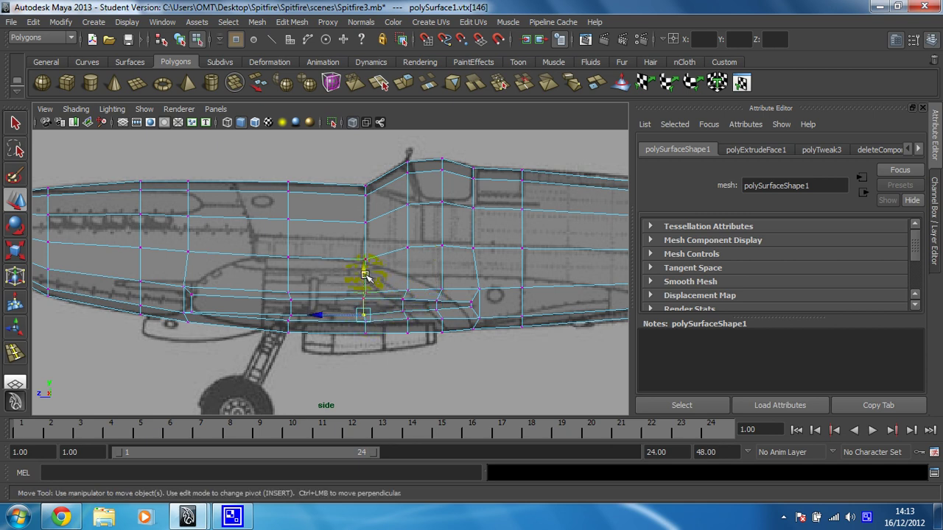
{"action": "left_click_drag", "start_coordinate": [365, 274], "coordinate": [367, 272]}
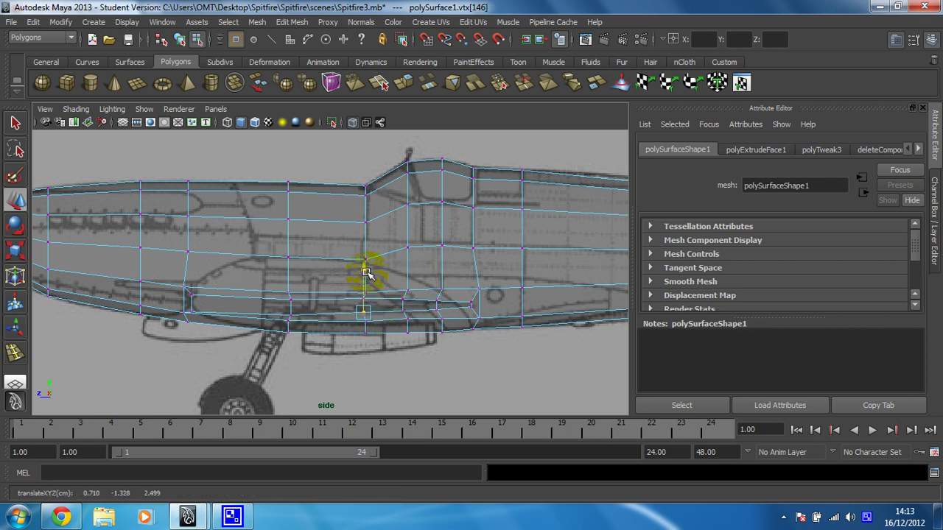
{"action": "left_click", "coordinate": [291, 316]}
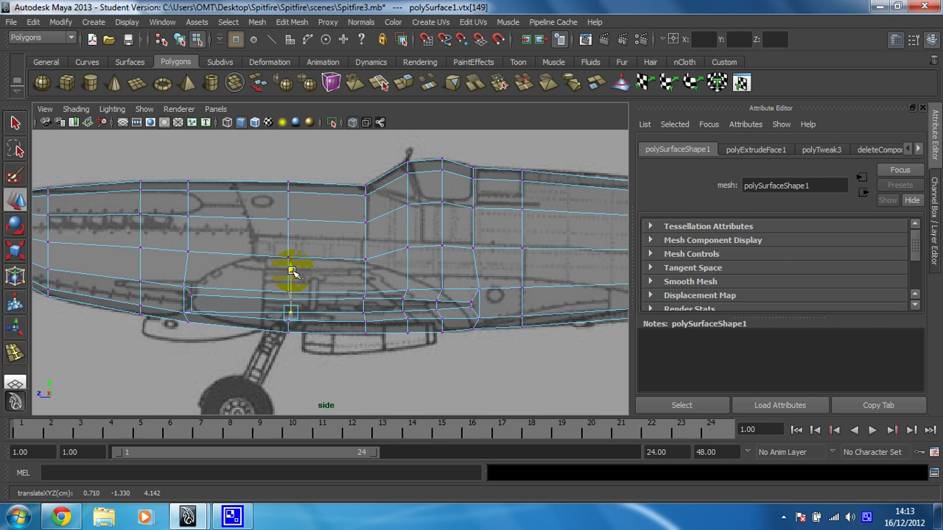
{"action": "left_click_drag", "start_coordinate": [291, 271], "coordinate": [293, 273]}
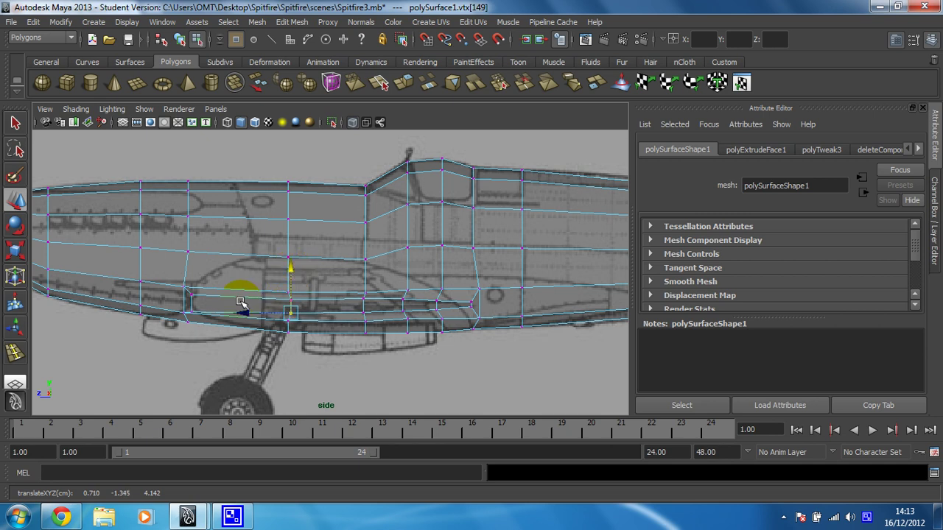
Adjust the strip's two front corner vertices vertically, the lower to about Y -1.29 and the upper to about Y -0.93
{"action": "left_click", "coordinate": [193, 310]}
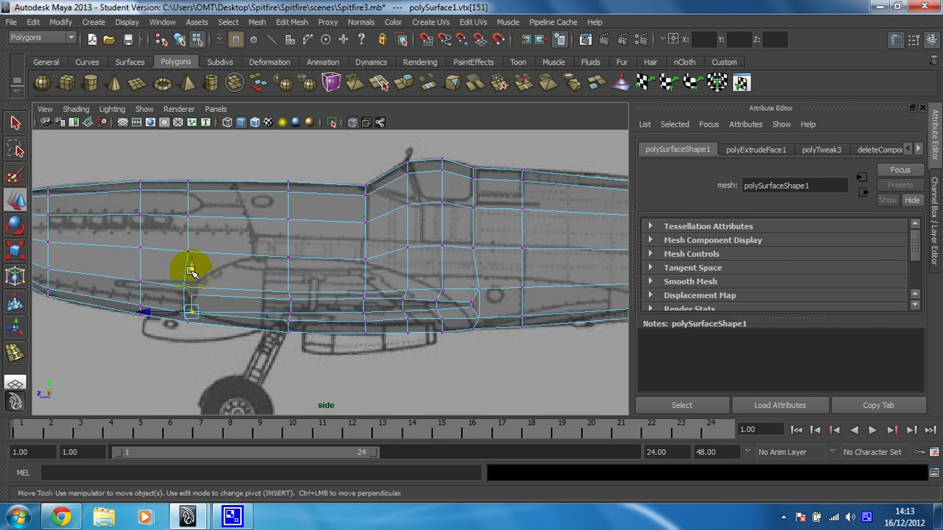
{"action": "left_click_drag", "start_coordinate": [192, 271], "coordinate": [192, 270]}
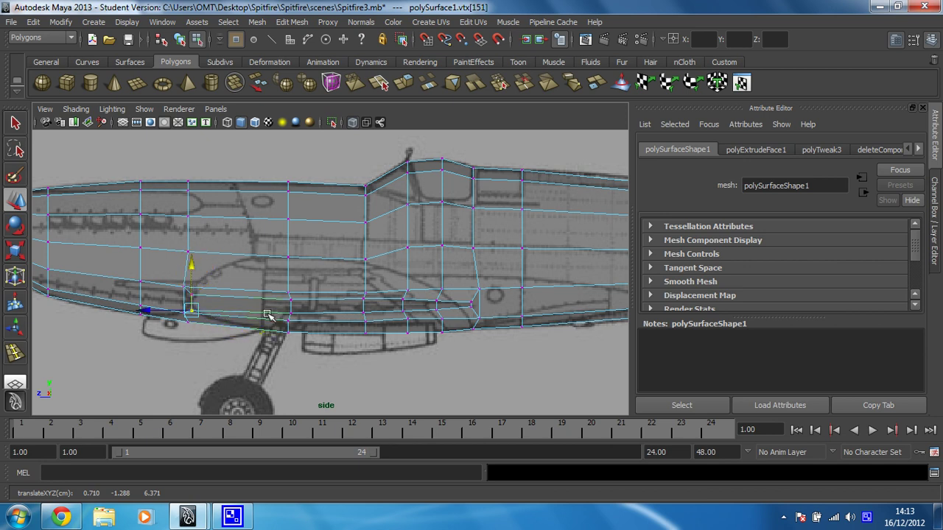
{"action": "left_click", "coordinate": [193, 270]}
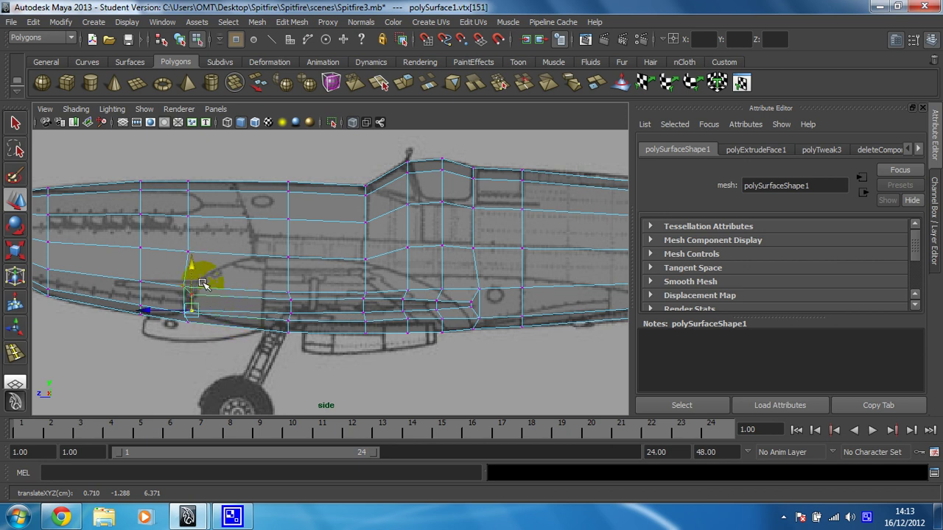
{"action": "left_click", "coordinate": [269, 354]}
{"action": "left_click", "coordinate": [206, 292]}
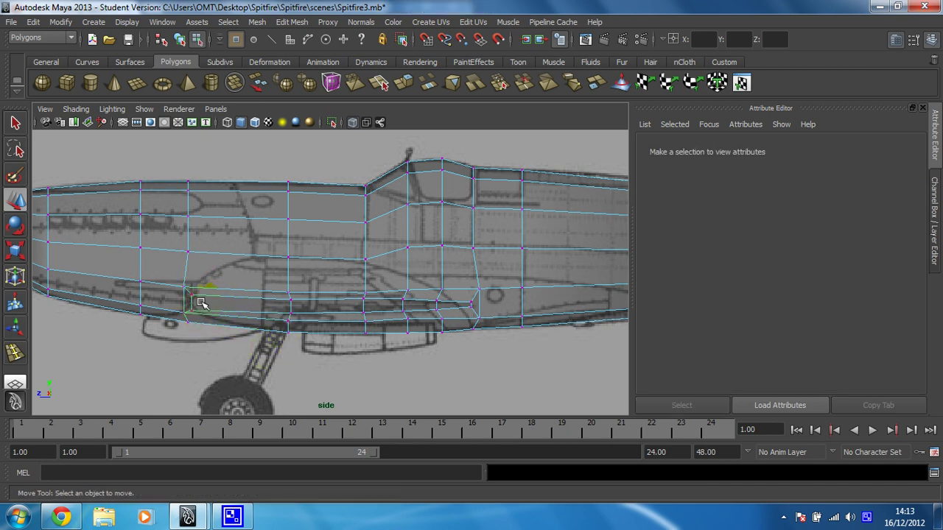
{"action": "left_click", "coordinate": [191, 296]}
{"action": "left_click", "coordinate": [190, 249]}
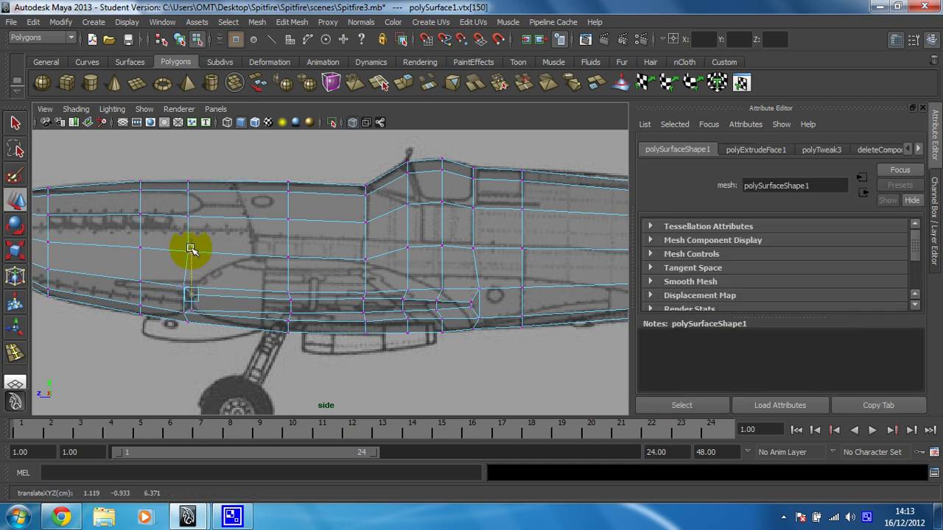
Lower the strip's upper front corner vertex slightly to about Y -1.00 and clear the selection
{"action": "left_click_drag", "start_coordinate": [191, 249], "coordinate": [192, 252]}
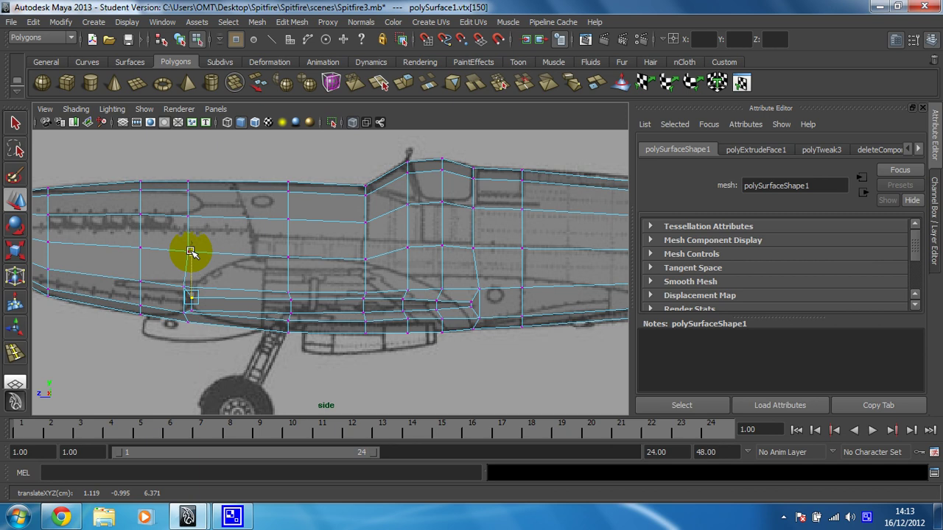
{"action": "left_click", "coordinate": [284, 327]}
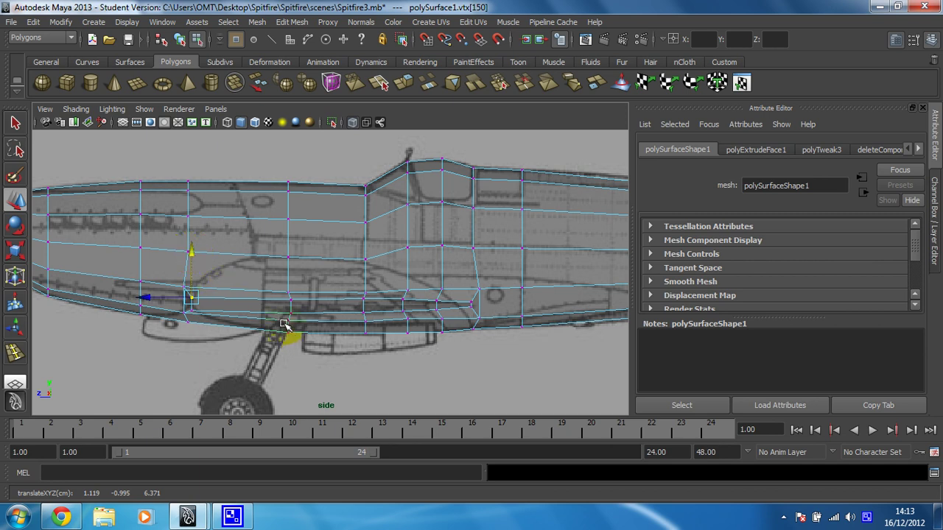
{"action": "right_click", "coordinate": [288, 260]}
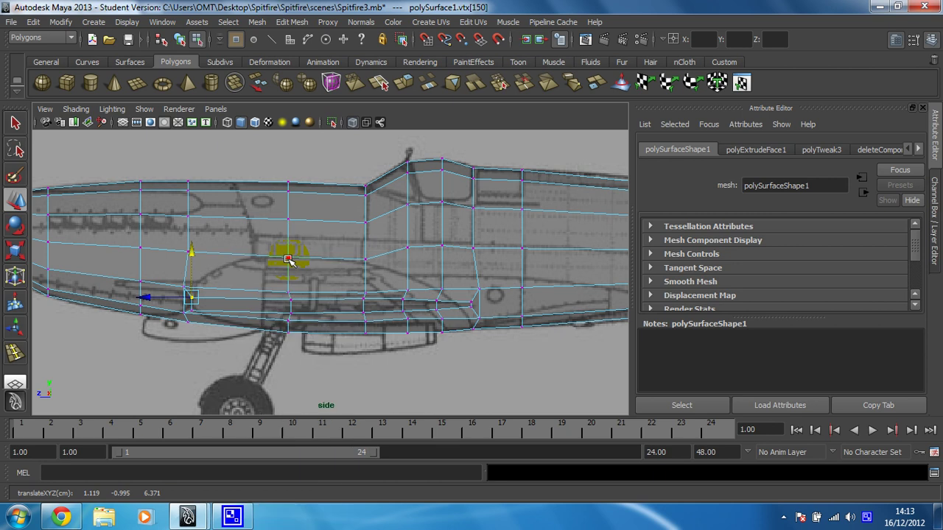
{"action": "left_click", "coordinate": [148, 356]}
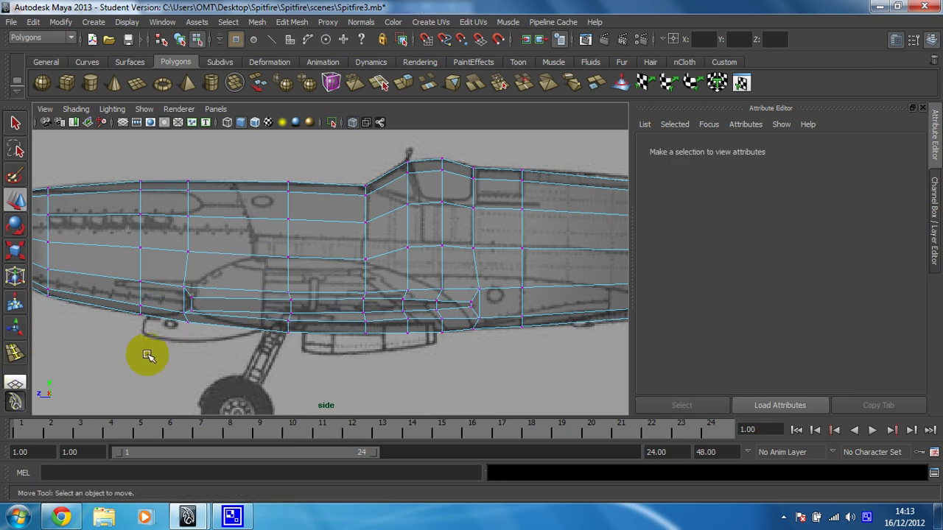
Select all five faces of the wing-root strip and extrude them
{"action": "right_click_drag", "start_coordinate": [219, 305], "coordinate": [219, 297]}
{"action": "left_click", "coordinate": [229, 306]}
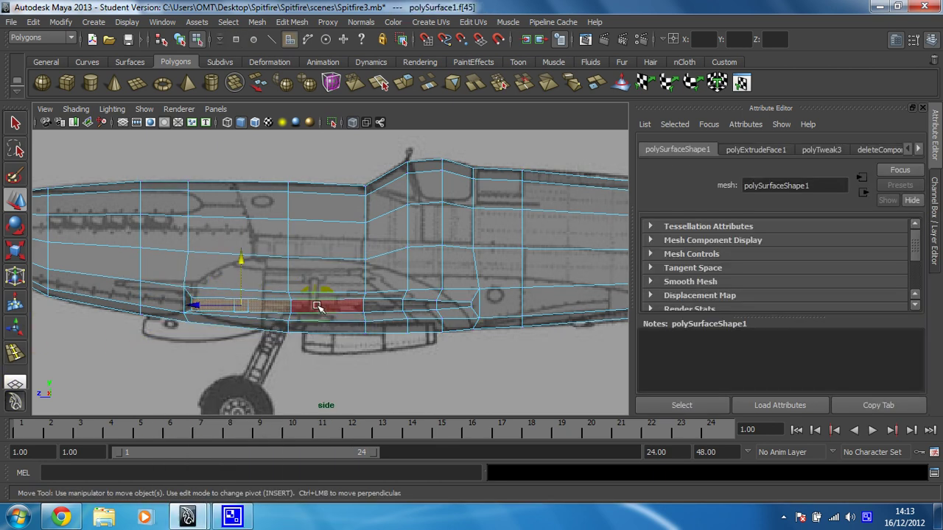
{"action": "left_click", "coordinate": [325, 307], "text": "shift"}
{"action": "left_click", "coordinate": [383, 307], "text": "shift"}
{"action": "left_click", "coordinate": [421, 308], "text": "shift"}
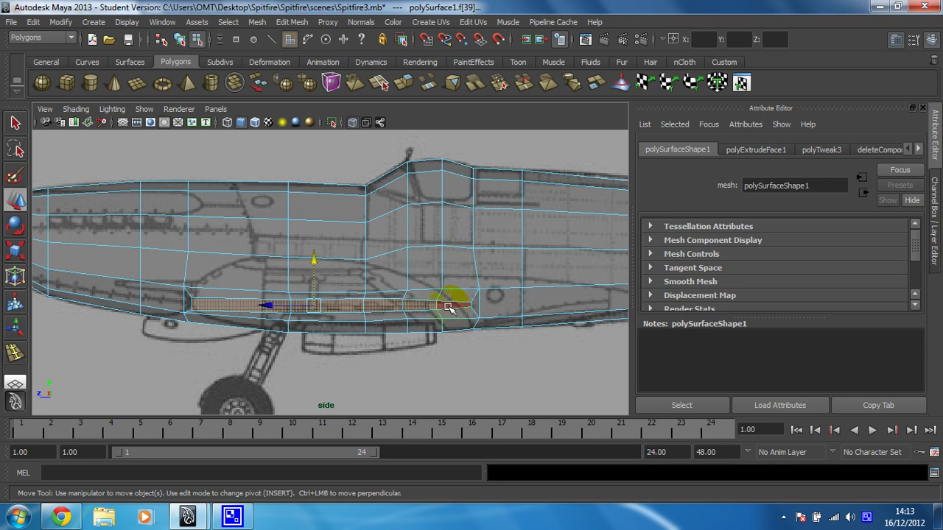
{"action": "left_click", "coordinate": [451, 308], "text": "shift"}
{"action": "key", "text": "space"}
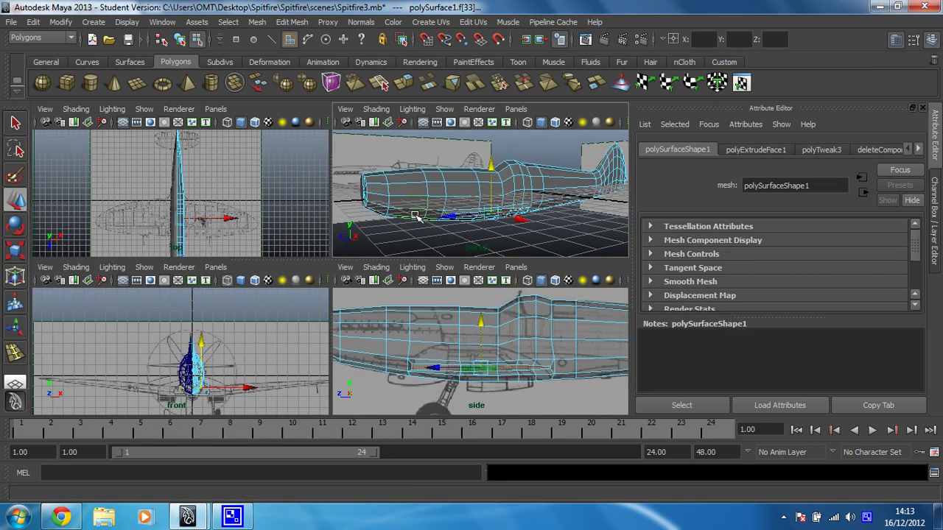
{"action": "key", "text": "space"}
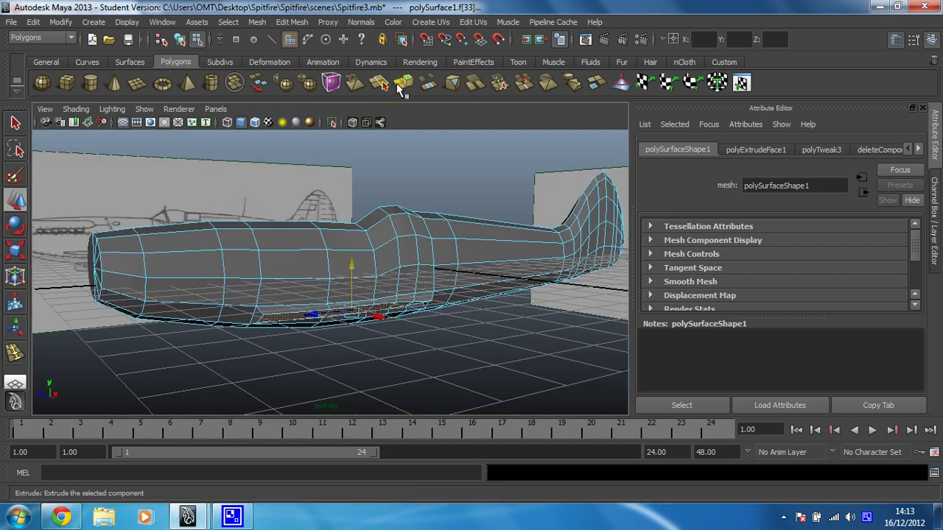
{"action": "left_click", "coordinate": [403, 83]}
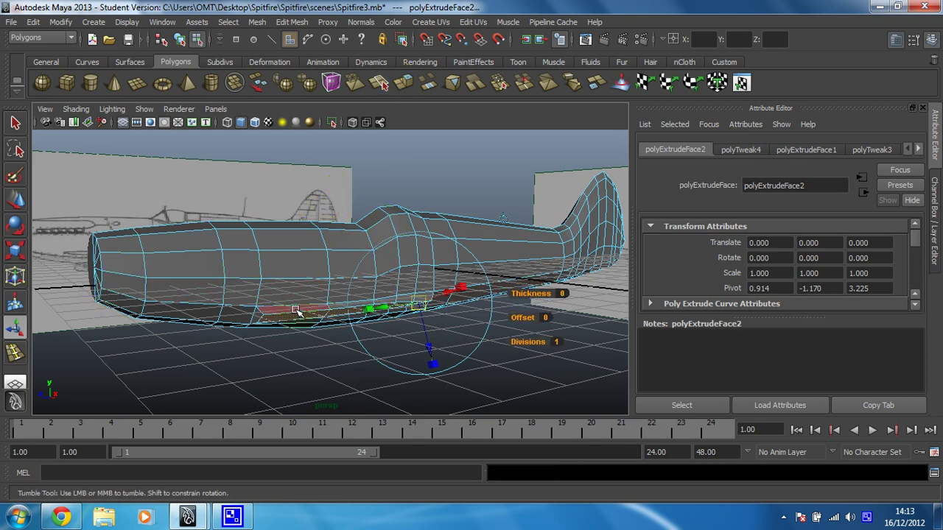
{"action": "left_click_drag", "start_coordinate": [299, 313], "coordinate": [346, 332], "text": "alt"}
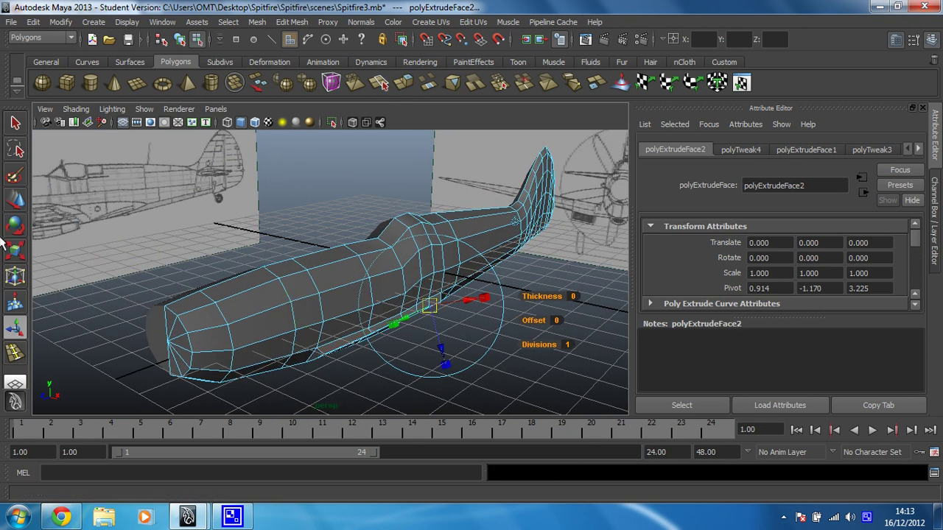
Move the extruded faces outward to about X 13.81, near the top-view blueprint's wing tip, and accept the student-version save notice
{"action": "left_click", "coordinate": [14, 201]}
{"action": "key", "text": "space"}
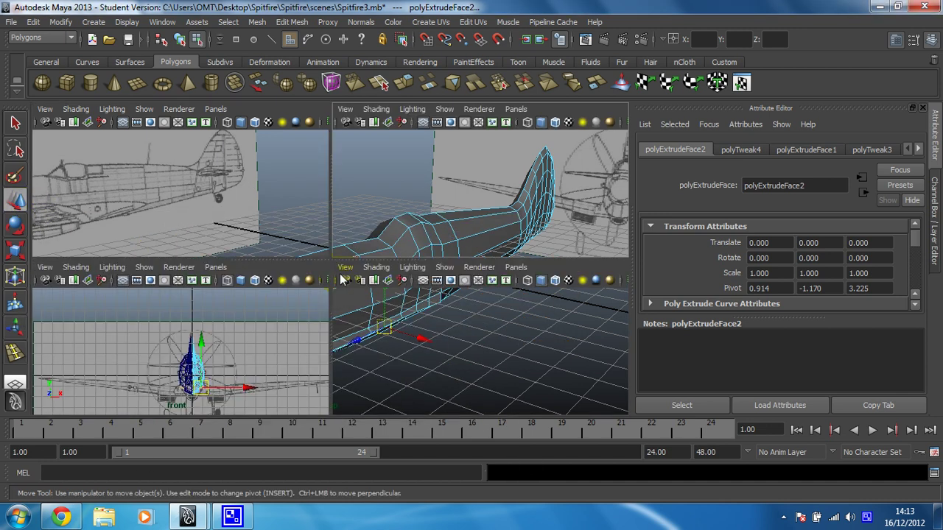
{"action": "key", "text": "space"}
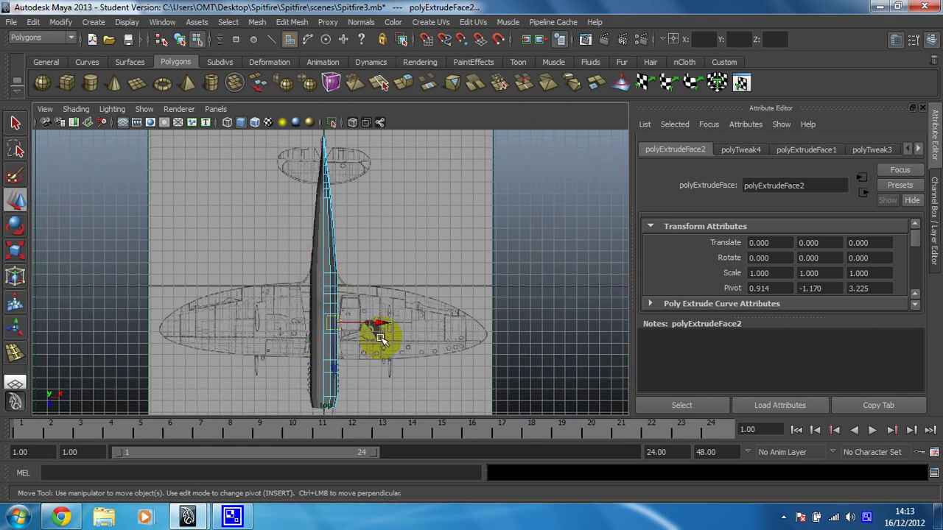
{"action": "key", "text": "q"}
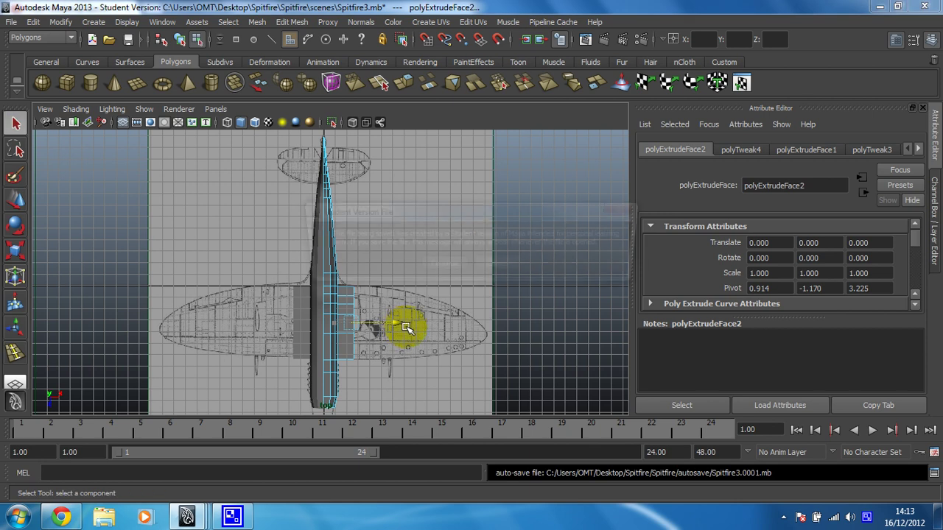
{"action": "left_click", "coordinate": [452, 267]}
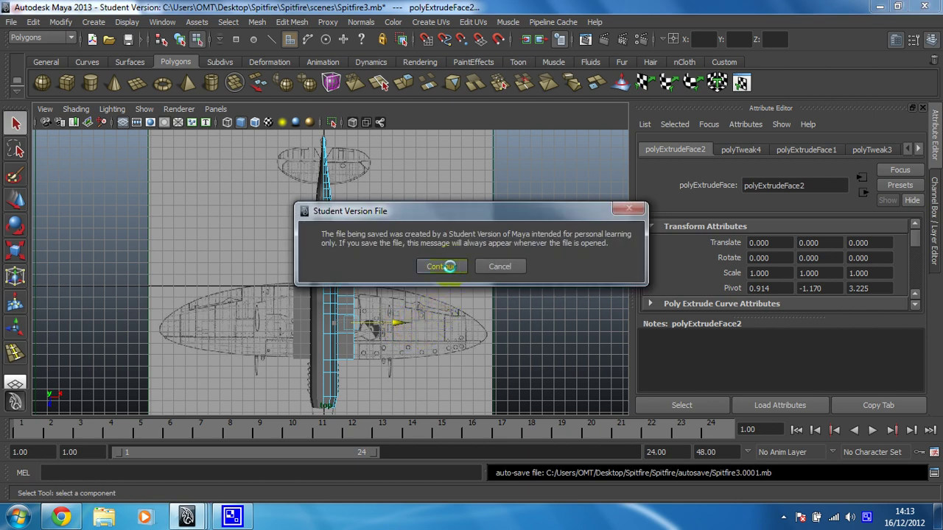
{"action": "key", "text": "w"}
{"action": "left_click_drag", "start_coordinate": [404, 326], "coordinate": [525, 331]}
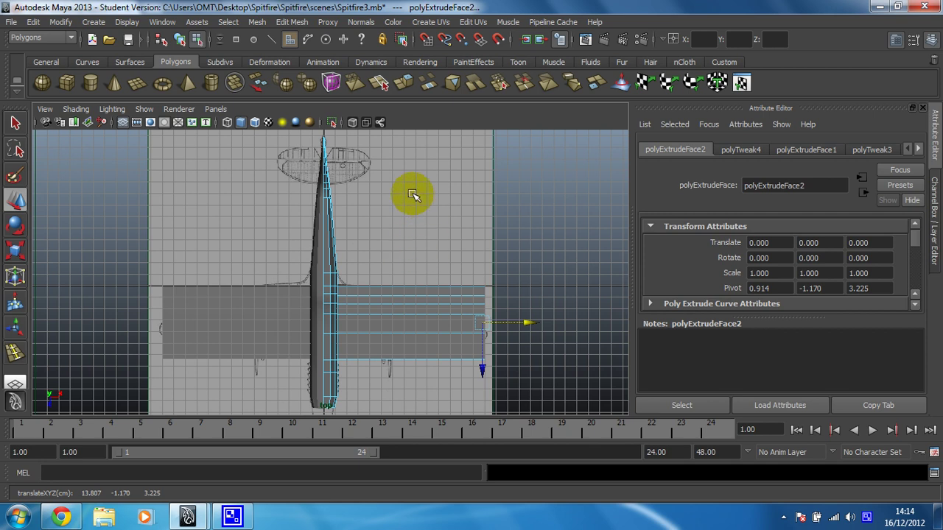
Turn on X-ray shading in the top view and scale the wing-tip vertices flat along X into a straight edge
{"action": "left_click", "coordinate": [354, 122]}
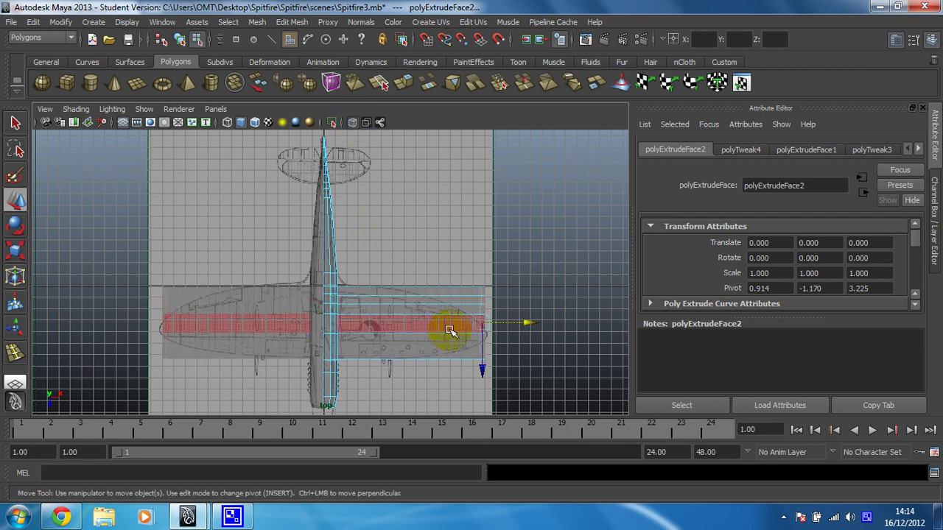
{"action": "left_click_drag", "start_coordinate": [411, 322], "coordinate": [450, 300]}
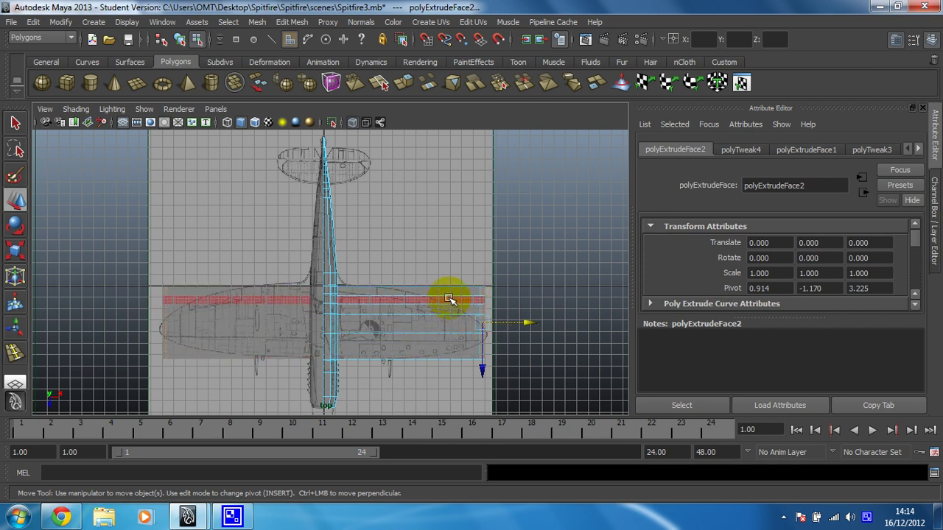
{"action": "right_click_drag", "start_coordinate": [449, 295], "coordinate": [387, 265]}
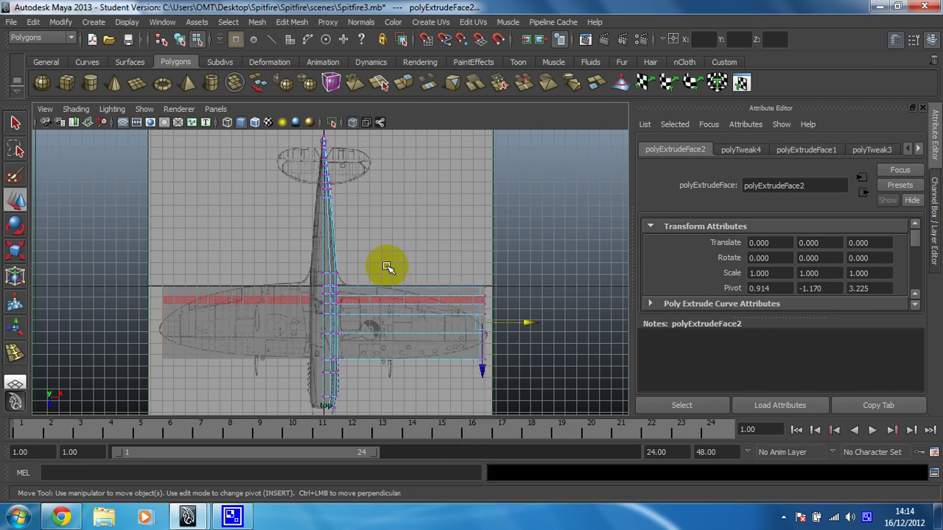
{"action": "left_click", "coordinate": [516, 329]}
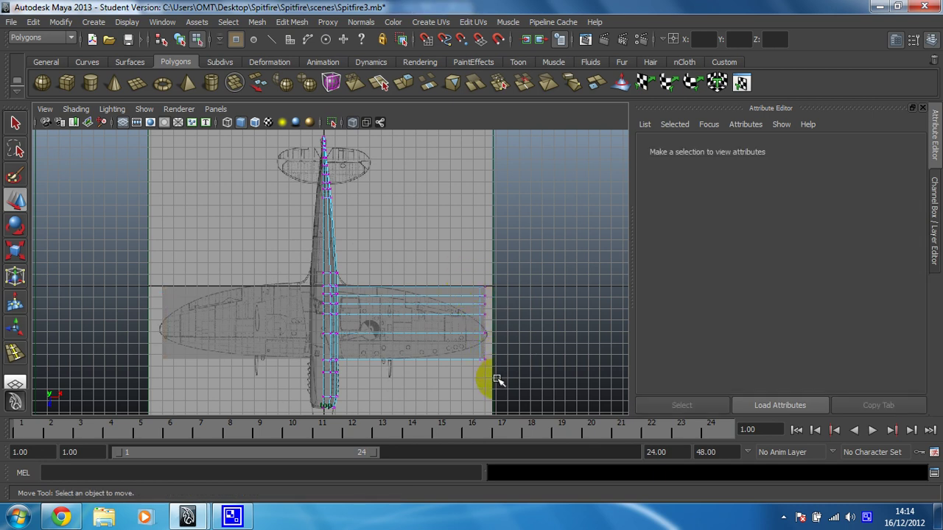
{"action": "left_click_drag", "start_coordinate": [497, 380], "coordinate": [475, 289]}
{"action": "right_click_drag", "start_coordinate": [467, 327], "coordinate": [580, 323], "text": "alt"}
{"action": "middle_click_drag", "start_coordinate": [471, 285], "coordinate": [367, 240], "text": "alt"}
{"action": "right_click_drag", "start_coordinate": [414, 277], "coordinate": [571, 316], "text": "alt"}
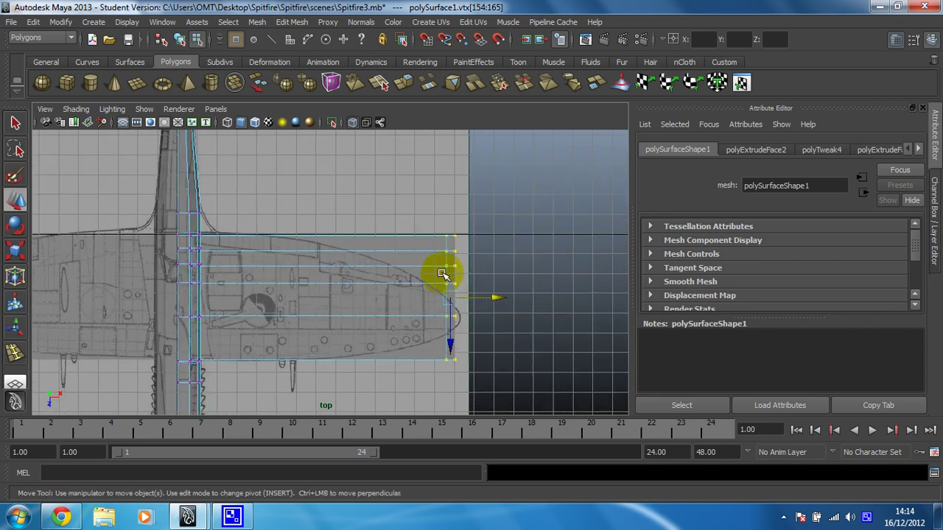
{"action": "middle_click_drag", "start_coordinate": [442, 274], "coordinate": [381, 275], "text": "alt"}
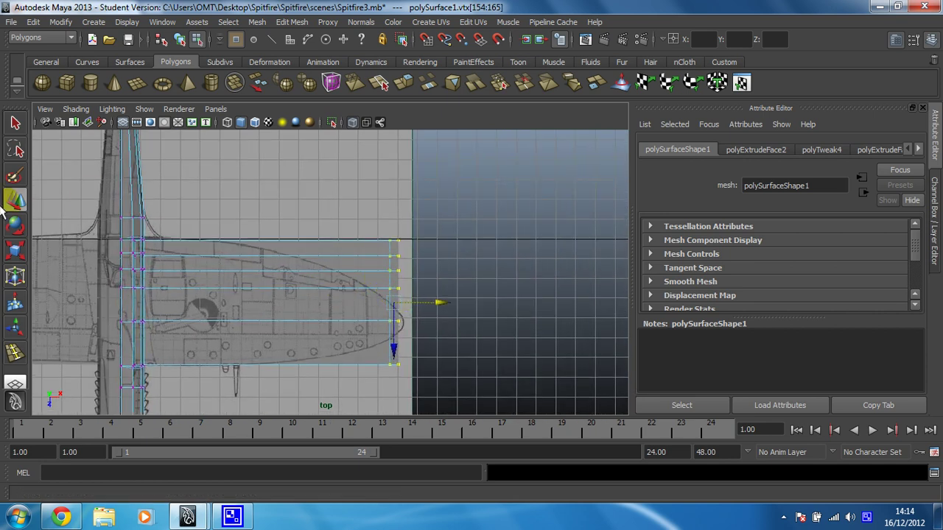
{"action": "left_click", "coordinate": [15, 251]}
{"action": "left_click_drag", "start_coordinate": [332, 303], "coordinate": [392, 310]}
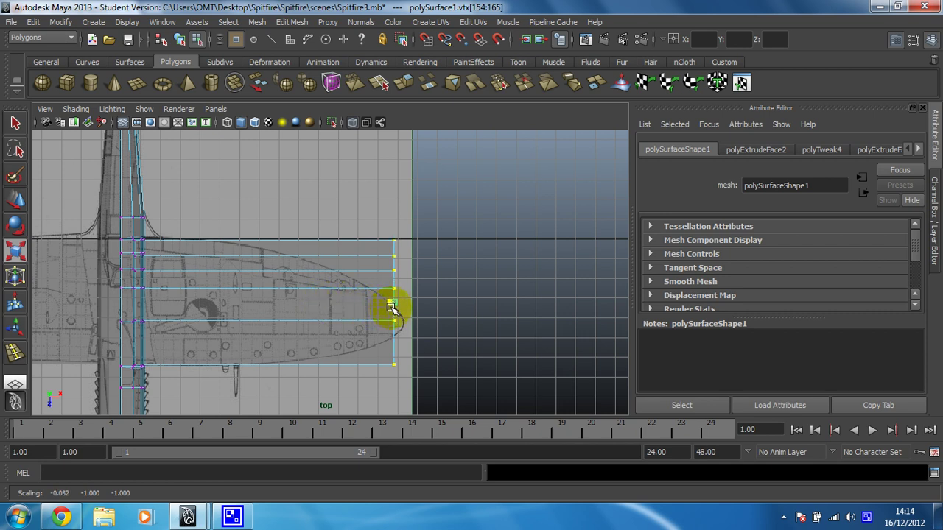
{"action": "left_click_drag", "start_coordinate": [331, 305], "coordinate": [392, 306]}
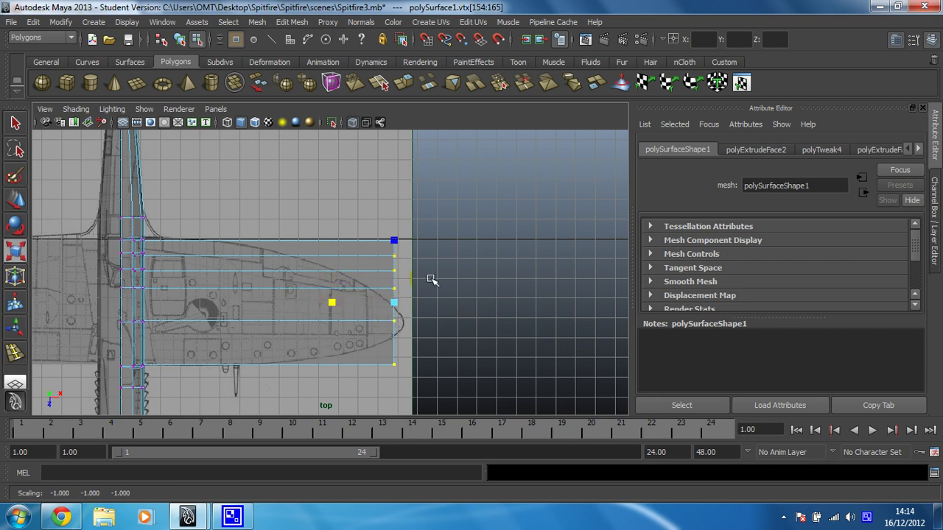
Examine the extruded wing slab and its tip edge from several angles in the perspective view
{"action": "key", "text": "space"}
{"action": "key", "text": "space"}
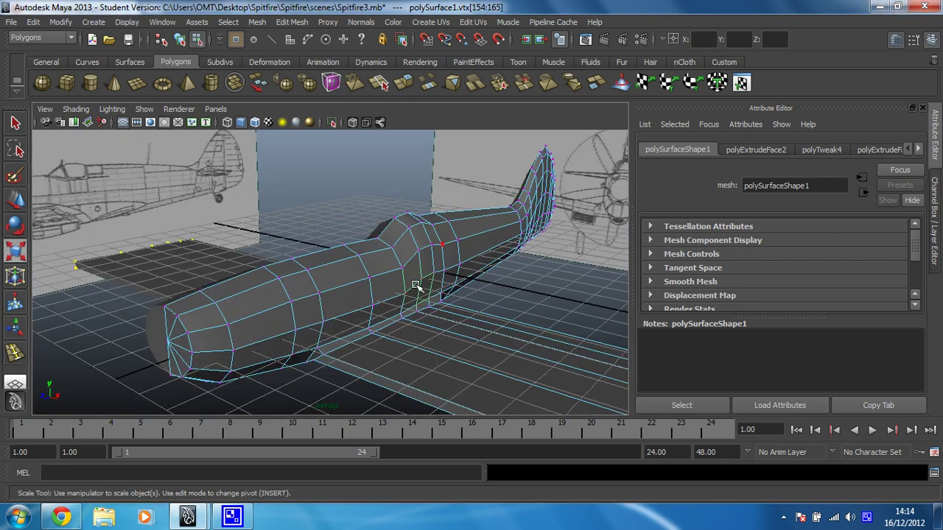
{"action": "middle_click_drag", "start_coordinate": [410, 289], "coordinate": [394, 214], "text": "alt"}
{"action": "right_click_drag", "start_coordinate": [462, 258], "coordinate": [282, 283], "text": "alt"}
{"action": "left_click_drag", "start_coordinate": [297, 308], "coordinate": [324, 305], "text": "alt"}
{"action": "left_click_drag", "start_coordinate": [364, 272], "coordinate": [344, 279], "text": "alt"}
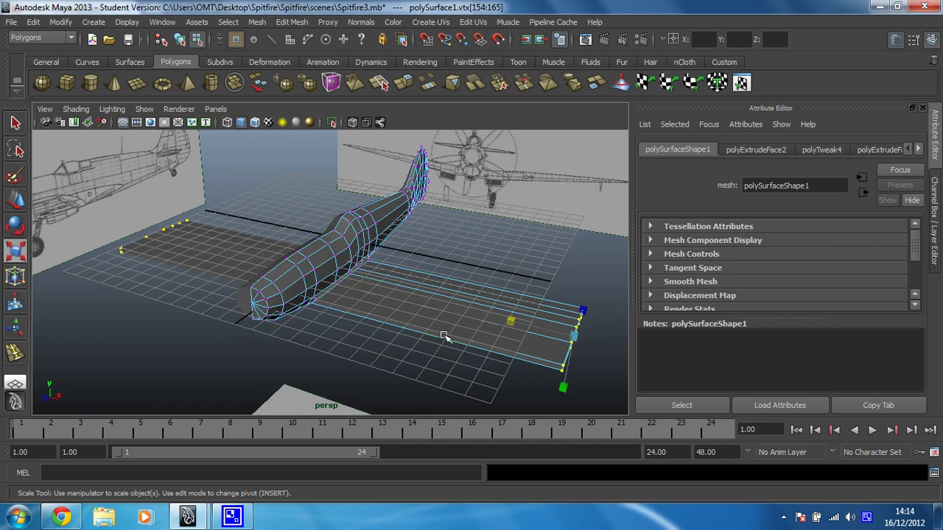